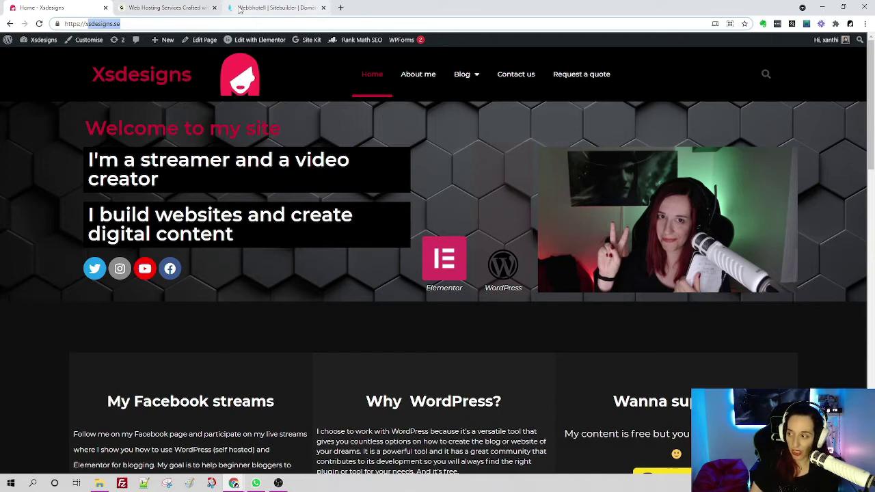
# Step: Switch to the SiteGround 'Web Hosting Services' browser tab
pyautogui.click(176, 10)
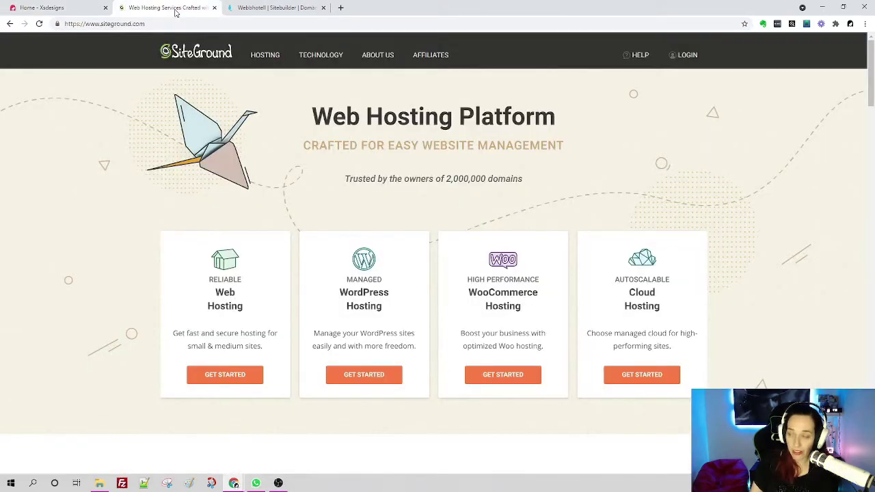
pyautogui.click(247, 9)
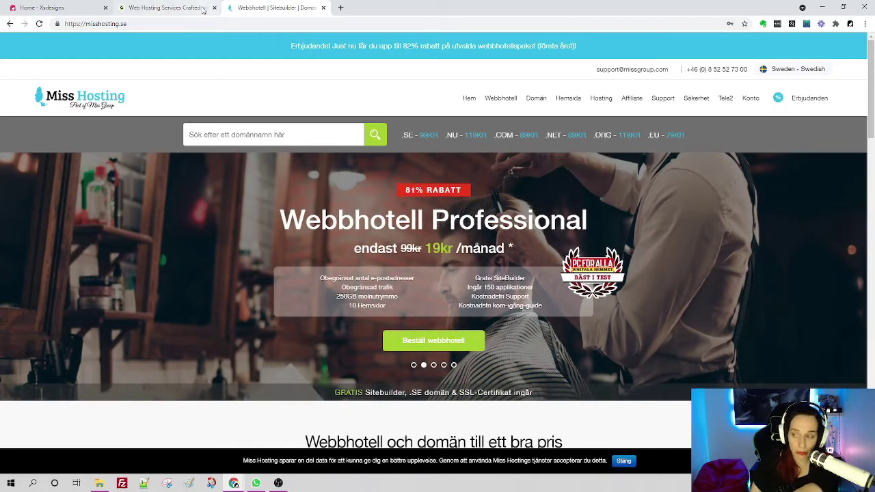
pyautogui.click(151, 11)
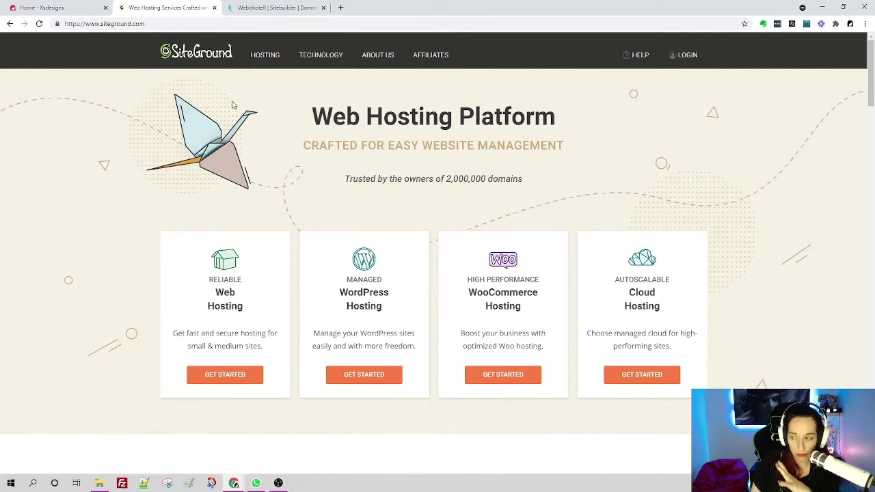
pyautogui.scroll(-1, 219, 217)
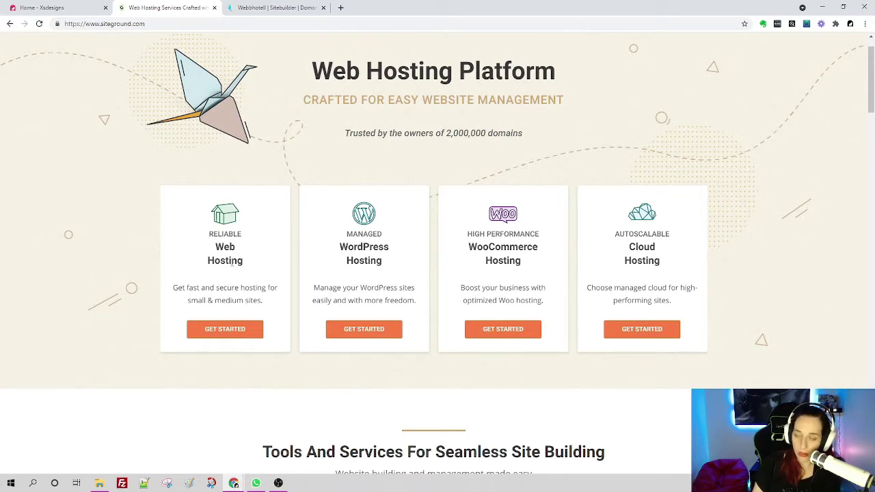
# Step: Compare SiteGround's Web Hosting plans and order the StartUp plan at 3.99 €/mo
pyautogui.click(225, 331)
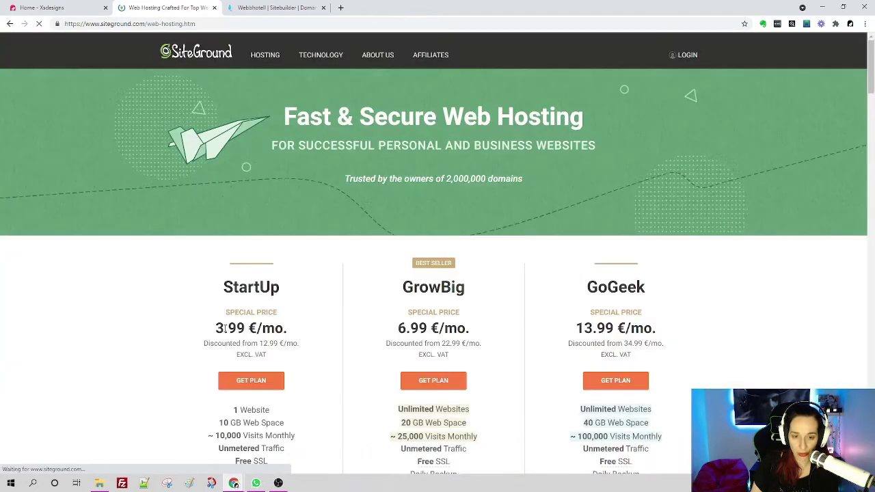
pyautogui.scroll(-2, 282, 347)
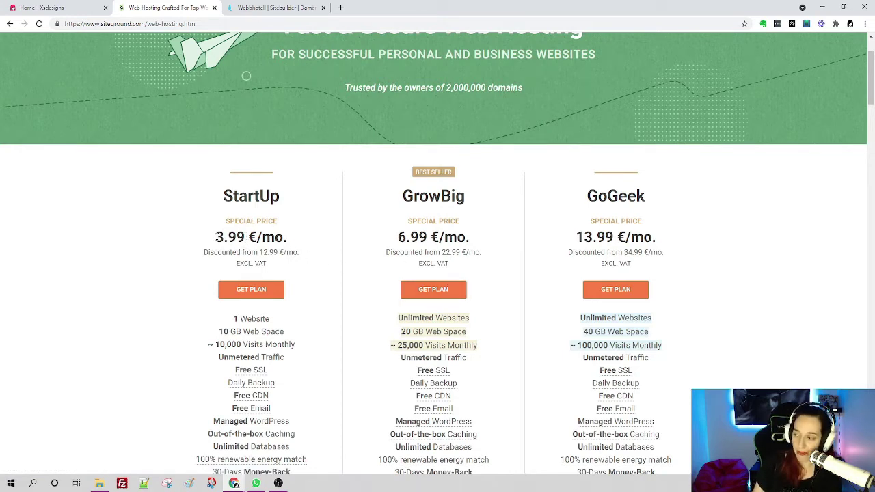
pyautogui.moveTo(216, 237); pyautogui.dragTo(291, 238)
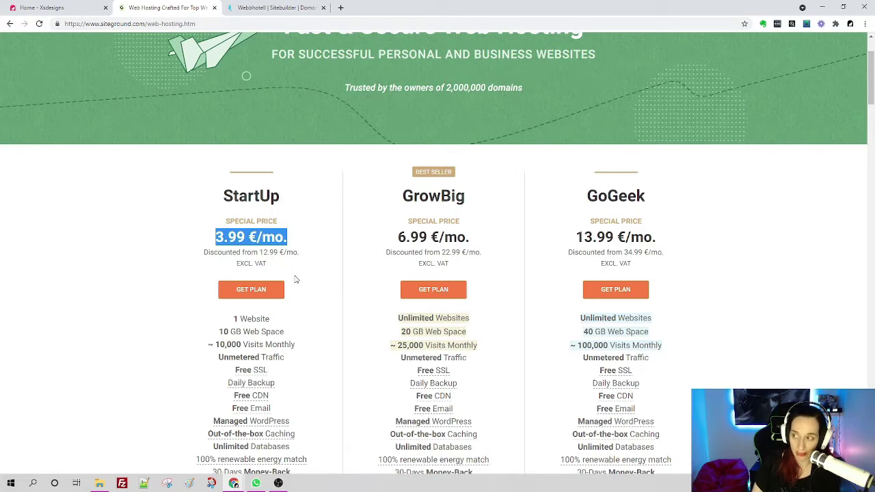
pyautogui.scroll(-2, 299, 267)
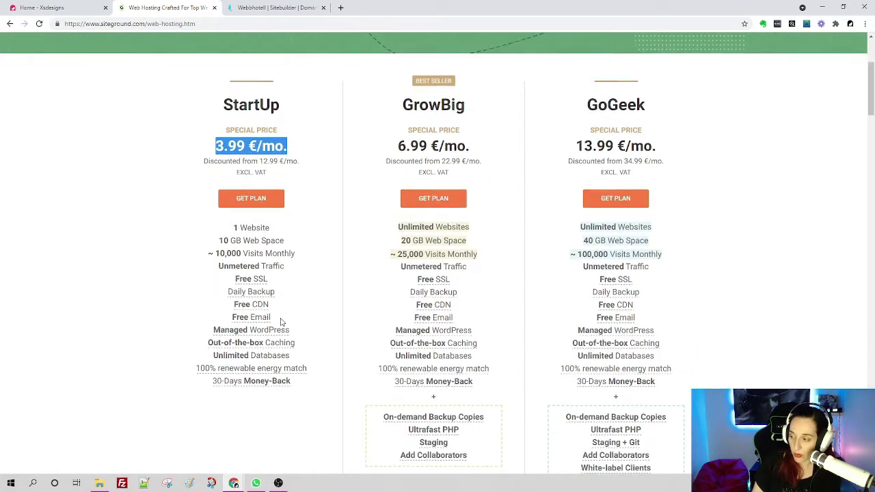
pyautogui.scroll(-1, 280, 321)
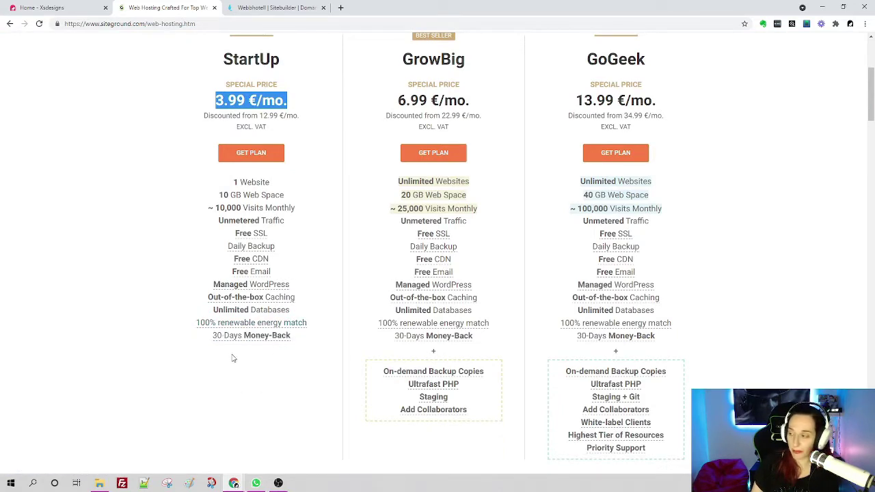
pyautogui.scroll(-3, 300, 330)
pyautogui.scroll(3, 273, 266)
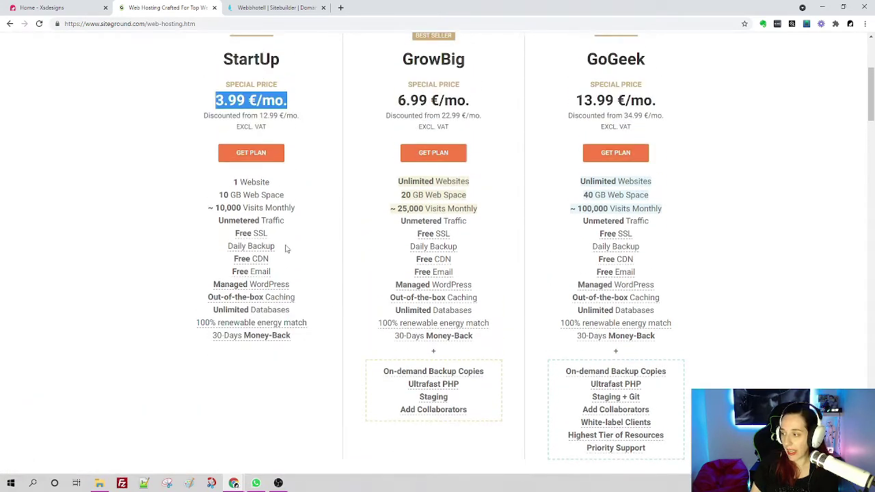
pyautogui.scroll(2, 287, 248)
pyautogui.click(251, 244)
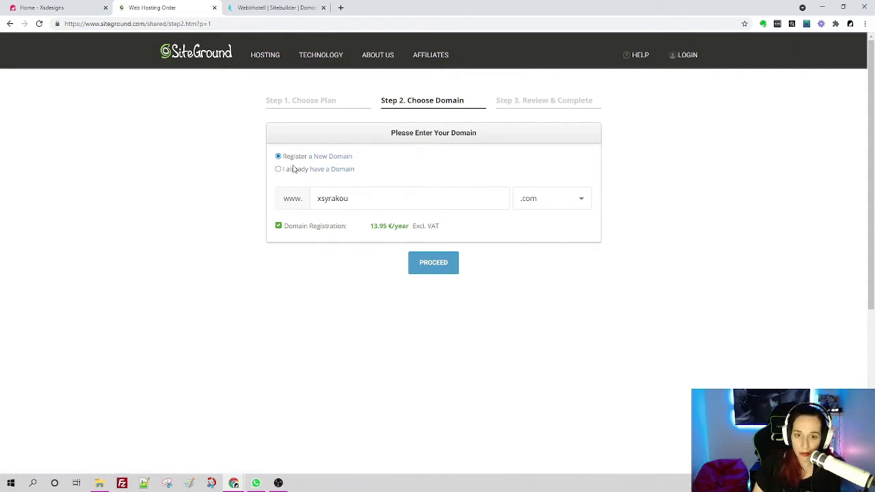
pyautogui.click(361, 198)
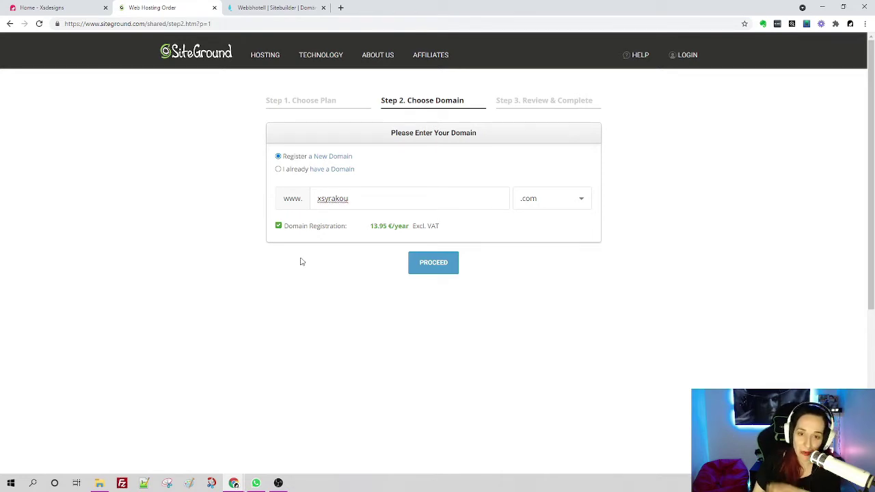
pyautogui.press('BackSpace')
pyautogui.press('BackSpace')
pyautogui.press('BackSpace')
pyautogui.press('BackSpace')
pyautogui.press('BackSpace')
pyautogui.press('BackSpace')
pyautogui.press('BackSpace')
pyautogui.press('BackSpace')
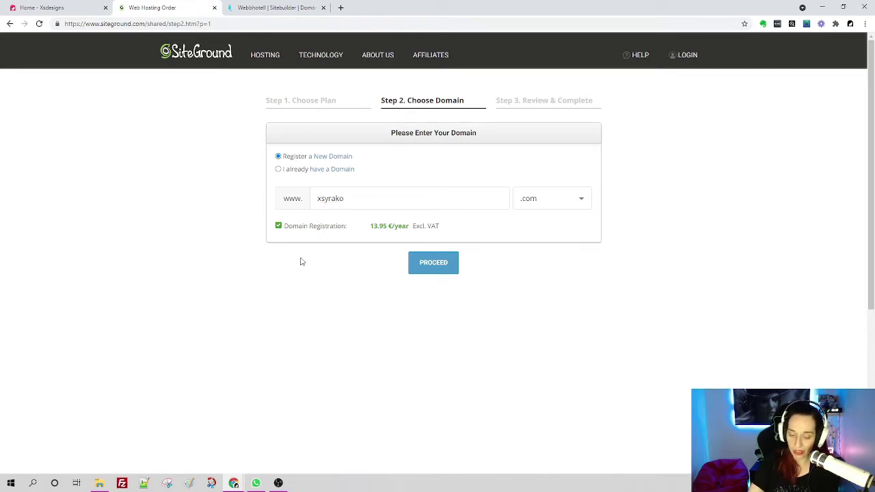
pyautogui.write('xy')
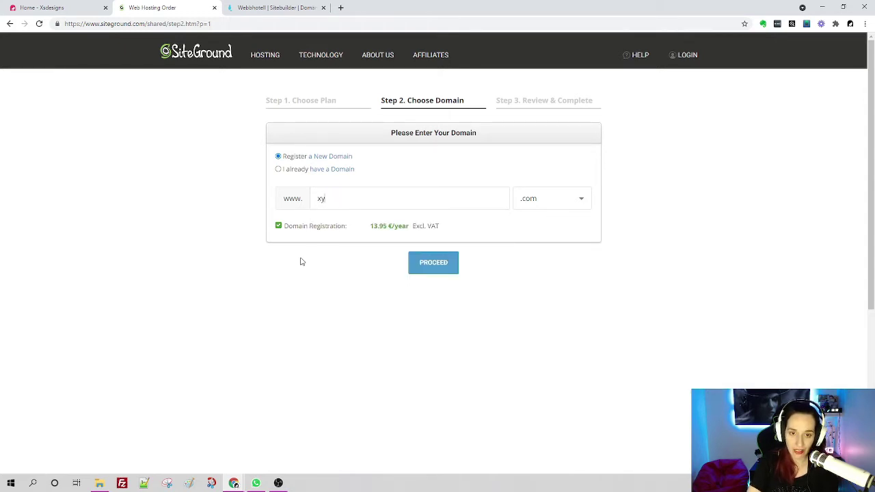
pyautogui.press('BackSpace')
pyautogui.write('syrakou')
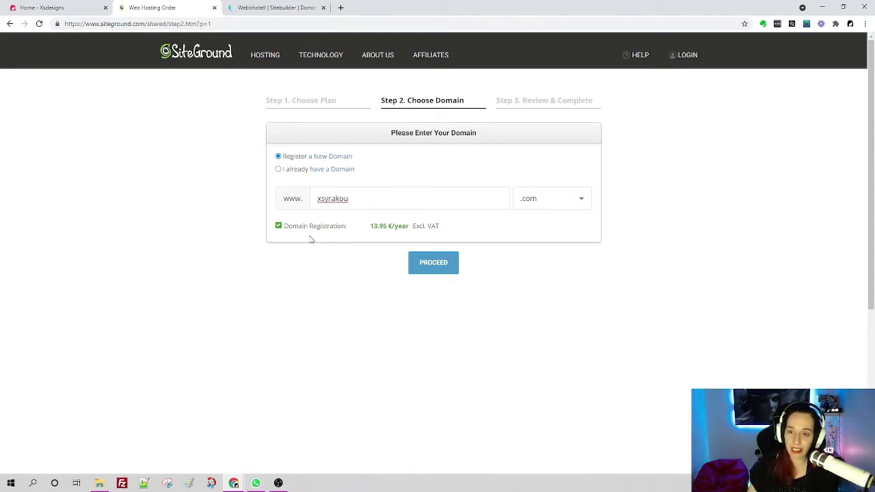
pyautogui.click(564, 205)
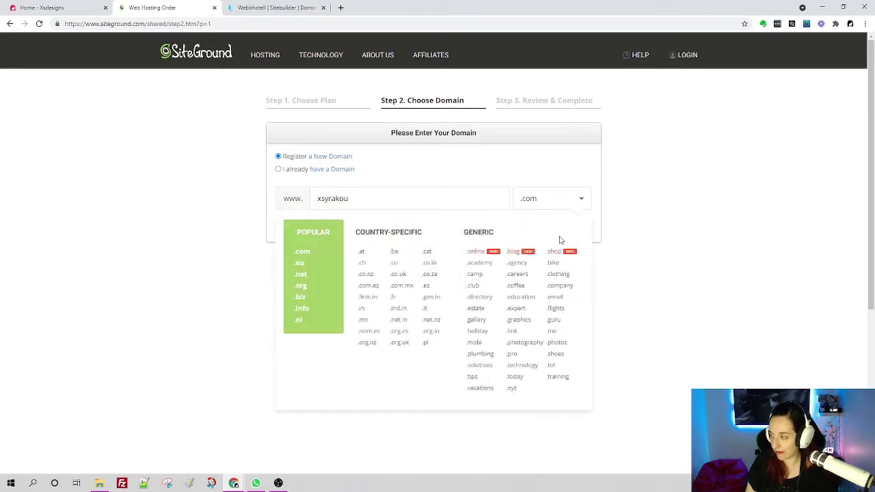
pyautogui.click(414, 197)
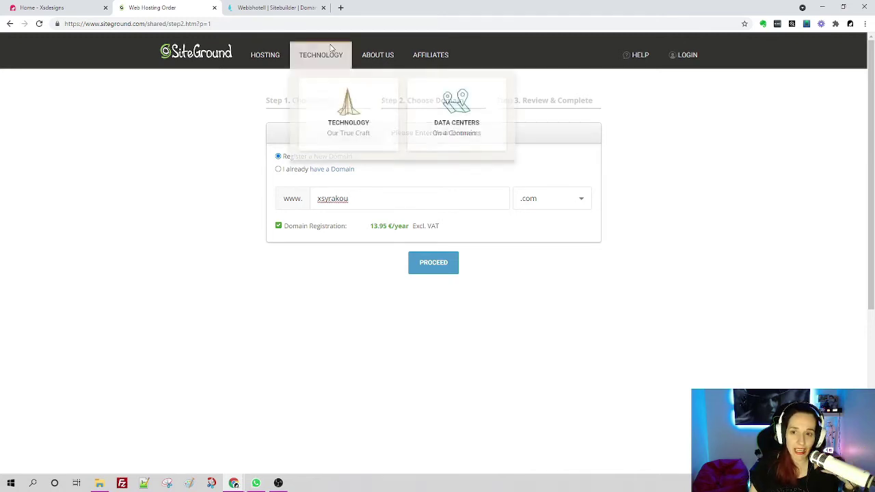
# Step: Proceed to Review & Complete, check the 77.29 EUR total, and dismiss the Special Price popup
pyautogui.click(445, 267)
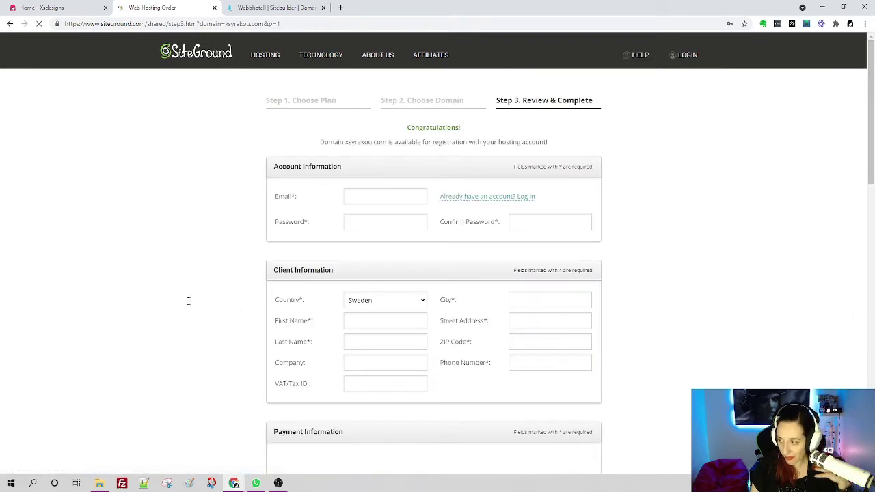
pyautogui.scroll(-3, 435, 199)
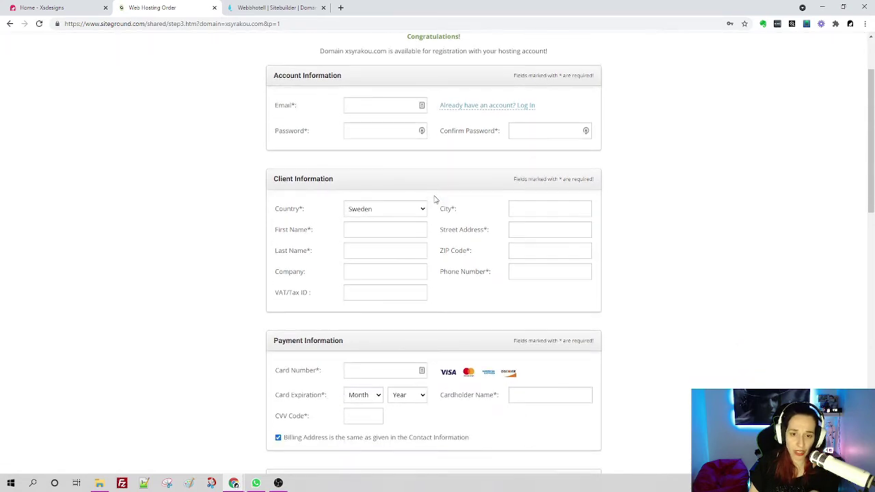
pyautogui.scroll(-6, 432, 234)
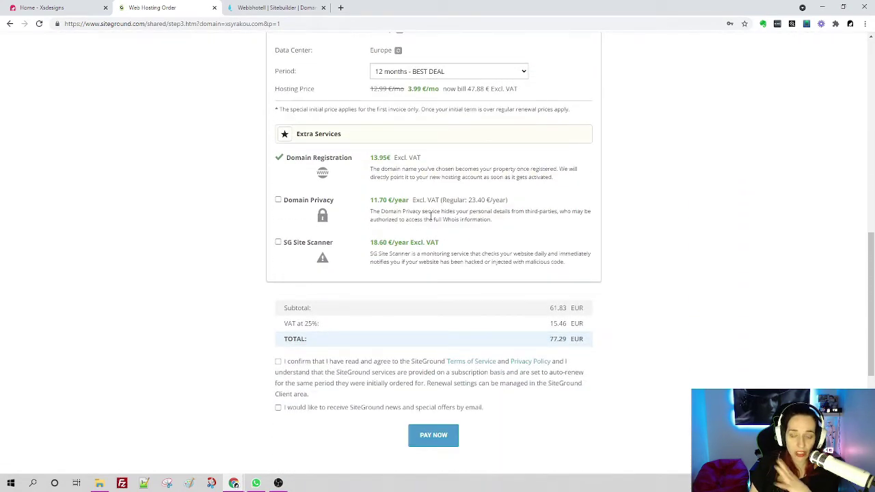
pyautogui.scroll(-1, 431, 218)
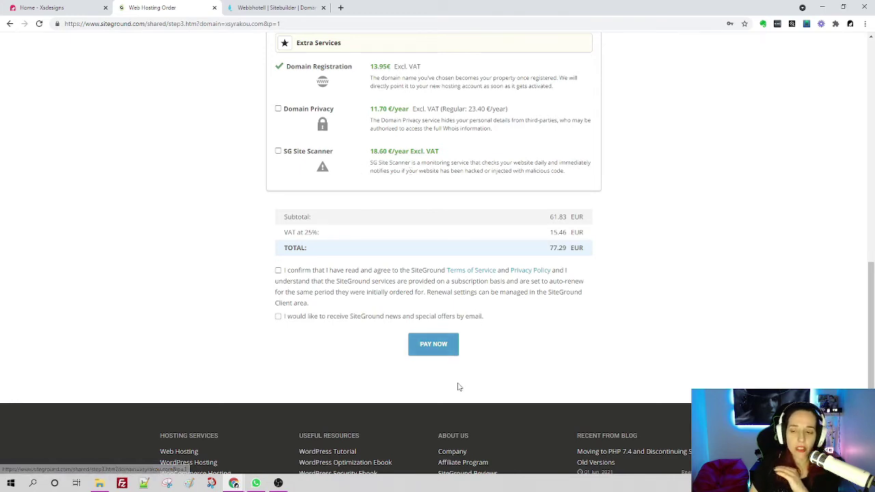
pyautogui.scroll(3, 459, 394)
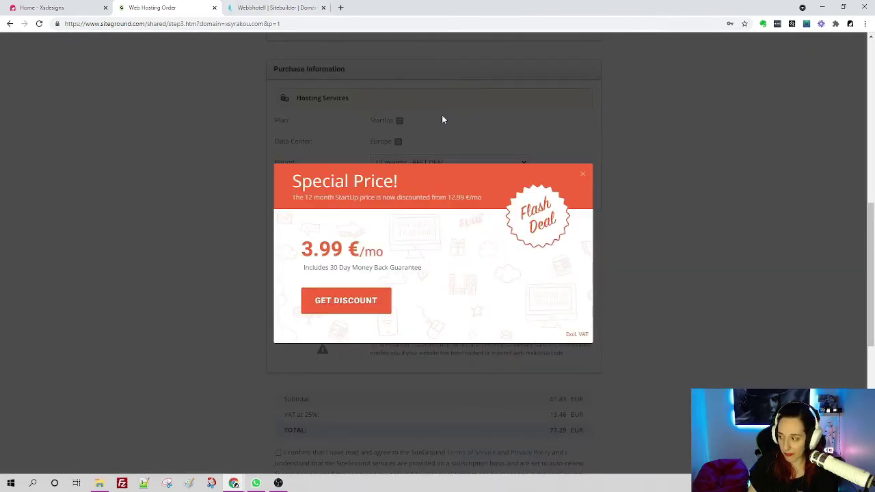
pyautogui.click(585, 176)
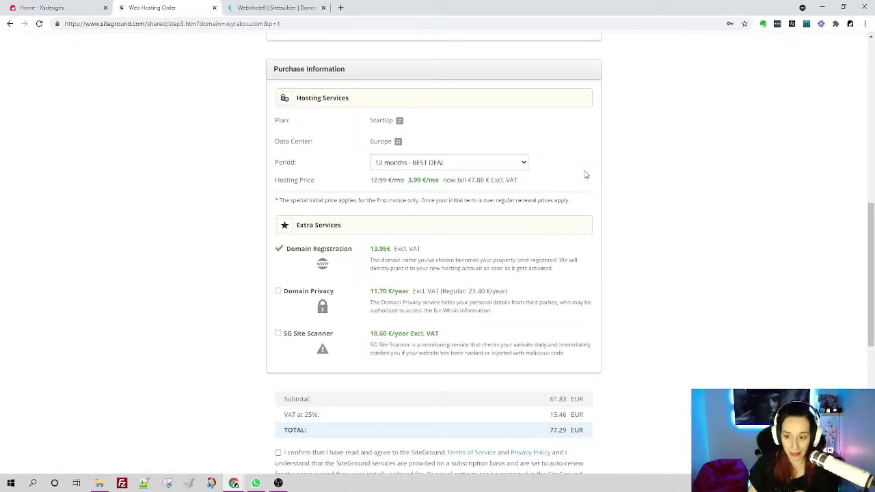
# Step: On the Miss Hosting tab, change the site language from Sweden - Swedish to USA - English
pyautogui.click(271, 9)
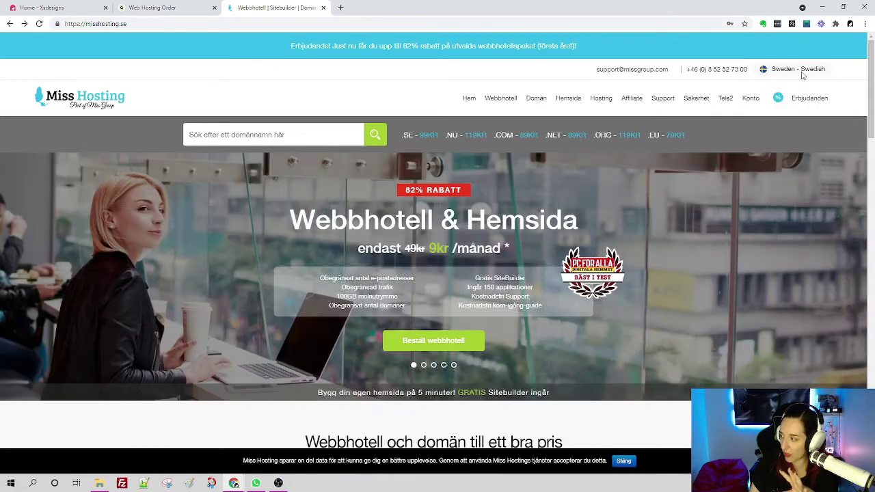
pyautogui.moveTo(802, 72)
pyautogui.click(764, 190)
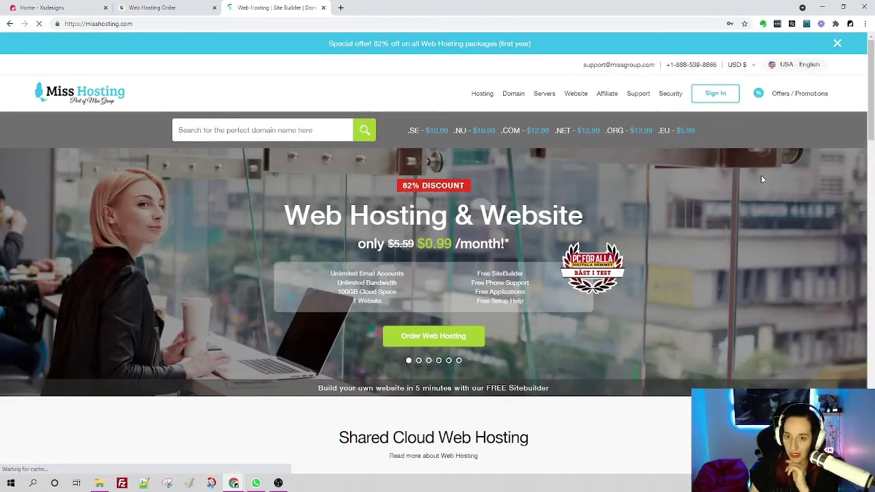
pyautogui.scroll(-4, 410, 226)
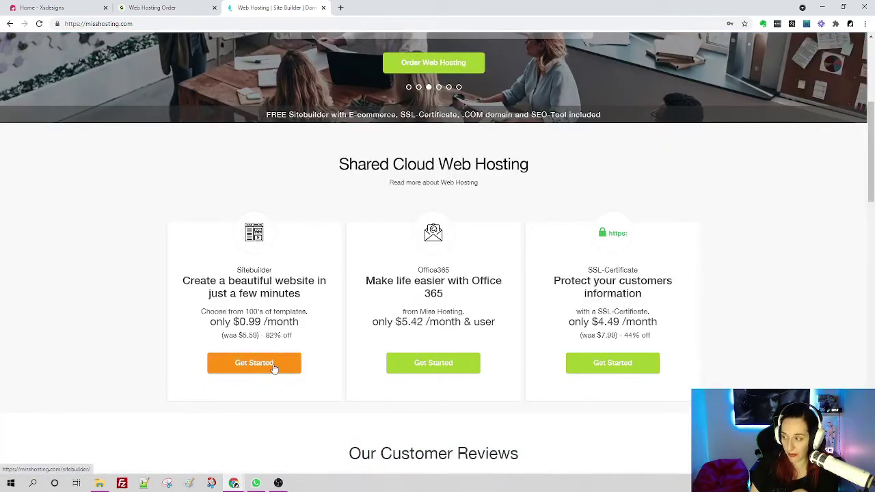
# Step: Open the Sitebuilder hosting offer and bring up its hosting packages
pyautogui.click(274, 368)
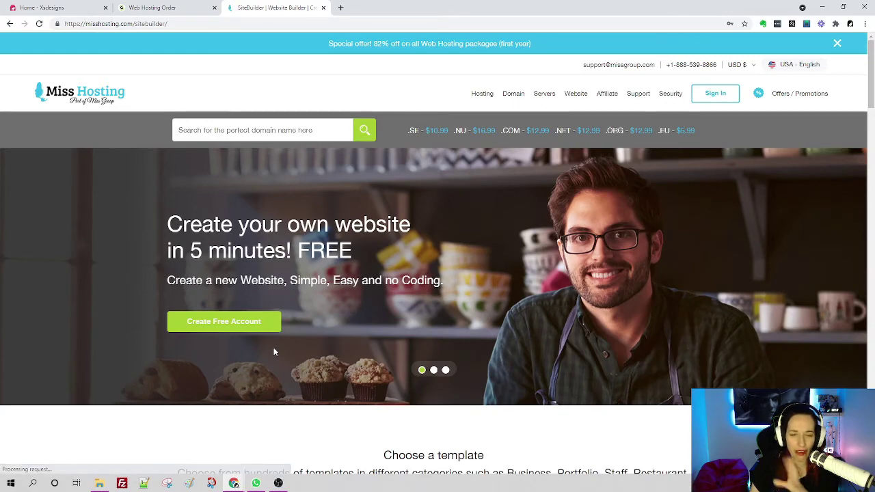
pyautogui.scroll(-7, 274, 352)
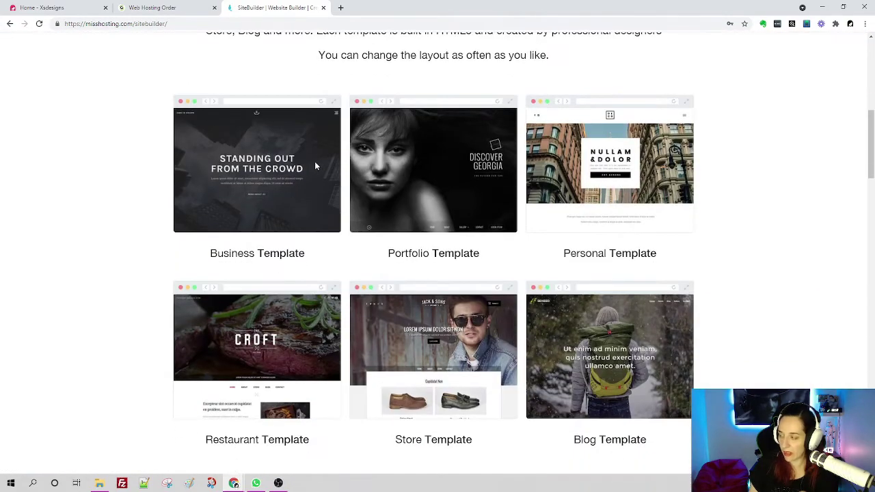
pyautogui.scroll(-6, 647, 186)
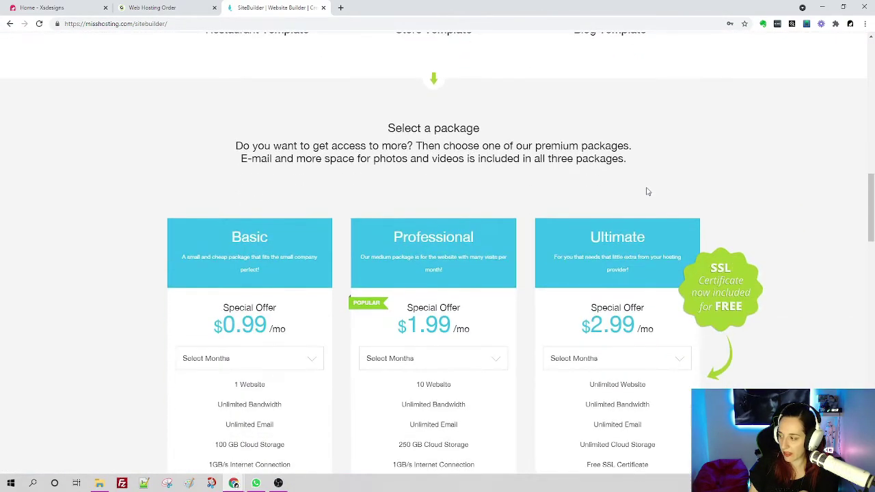
pyautogui.scroll(-3, 636, 189)
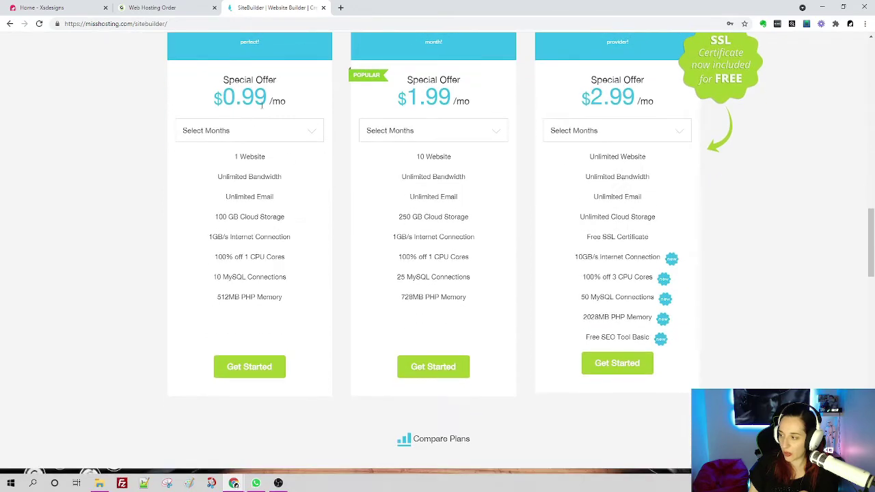
pyautogui.scroll(1, 259, 133)
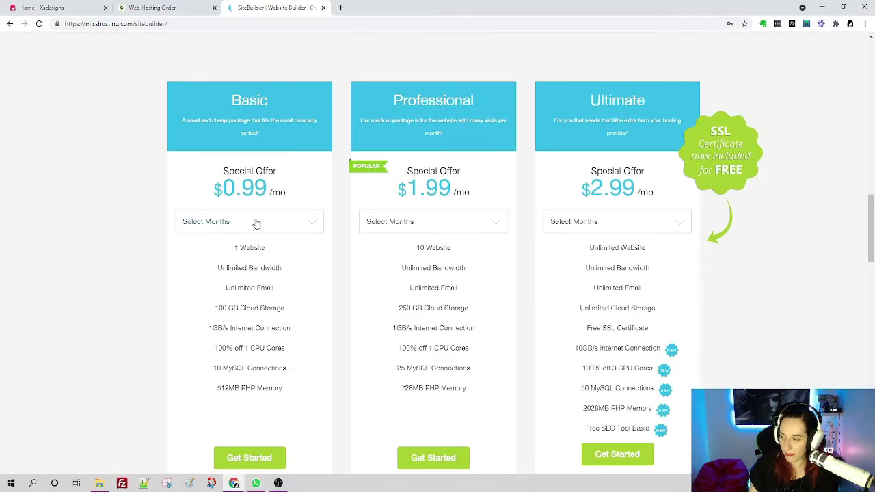
# Step: Set the Basic package to a 12-month term and order it, subtotal $11.88
pyautogui.click(255, 223)
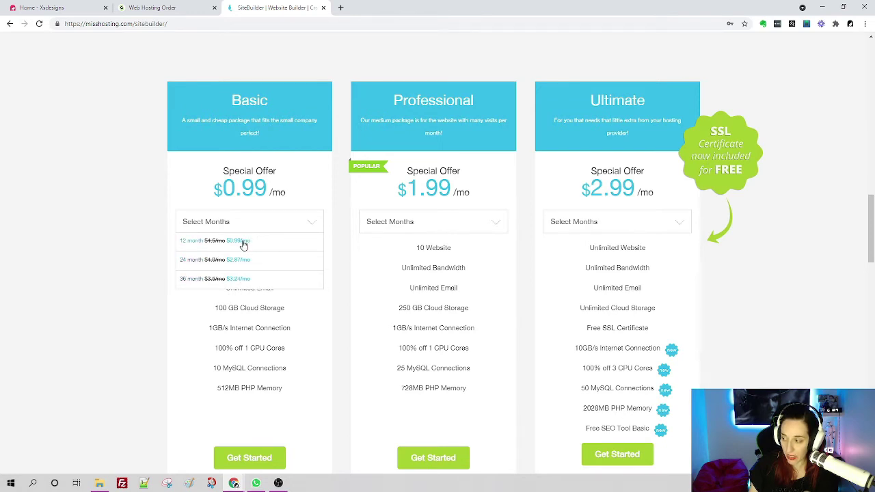
pyautogui.click(243, 244)
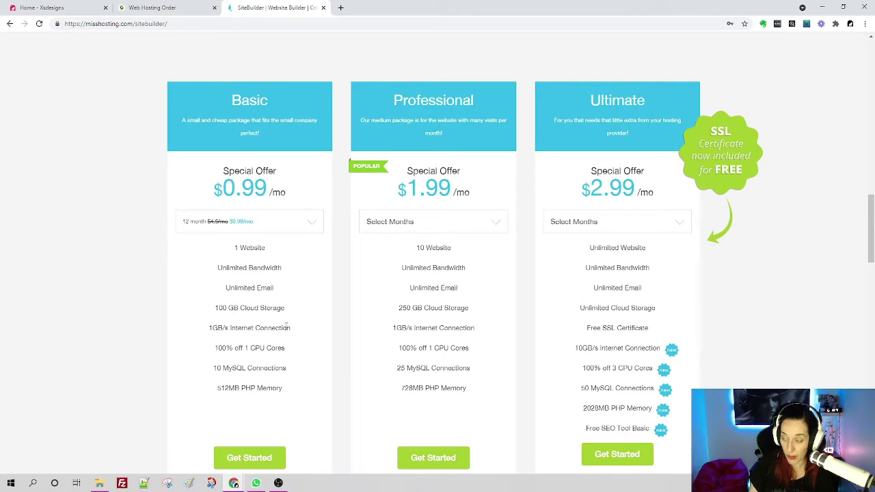
pyautogui.scroll(-2, 270, 345)
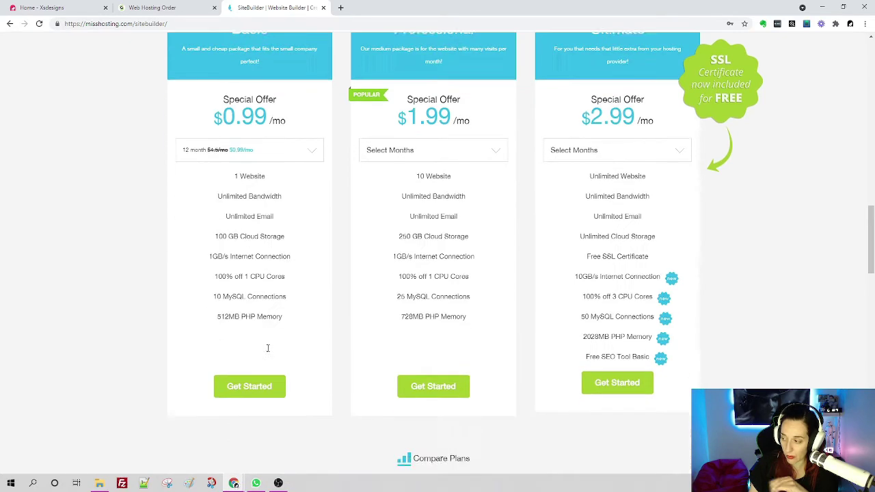
pyautogui.click(256, 366)
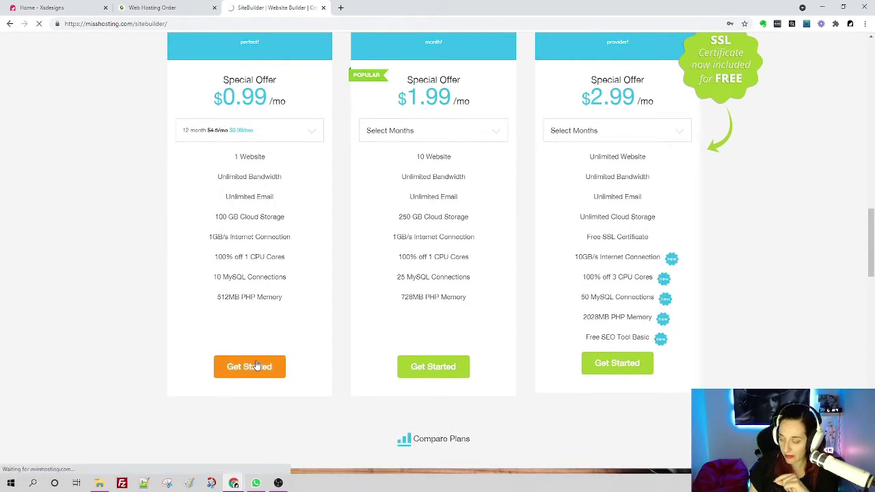
pyautogui.scroll(-2, 230, 299)
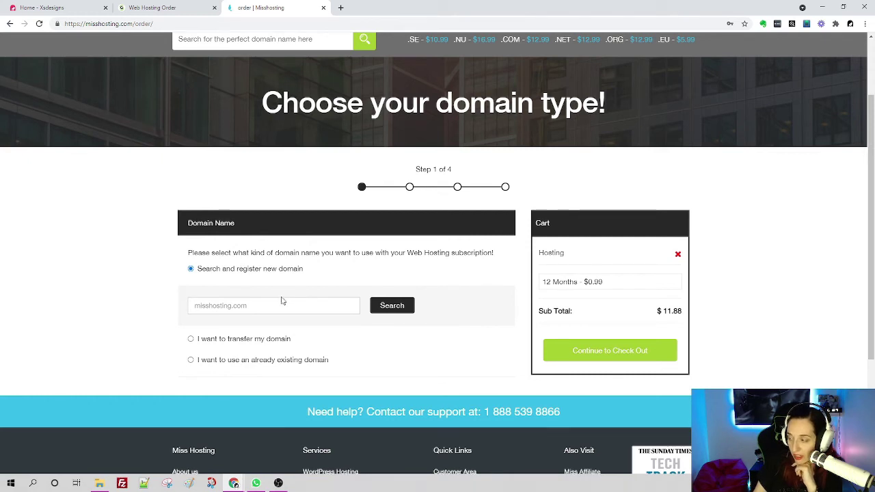
# Step: Enter the desired .com domain name and search for its availability
pyautogui.click(227, 305)
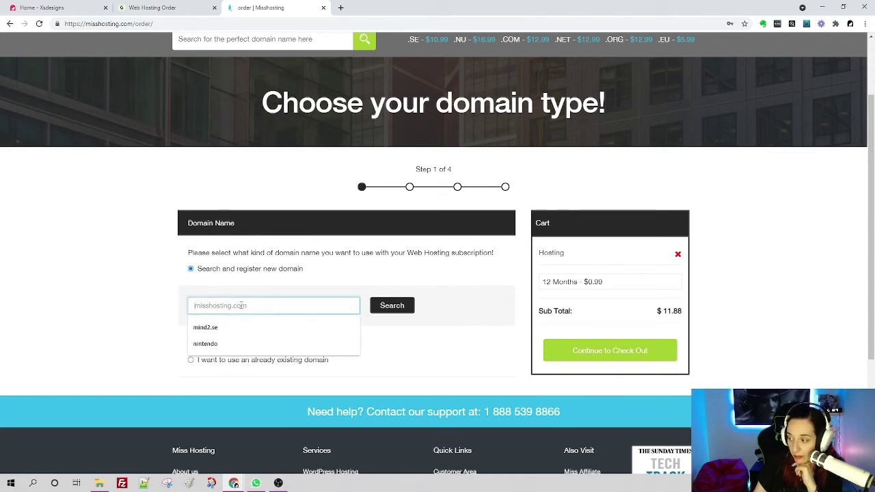
pyautogui.write('xsyrakou')
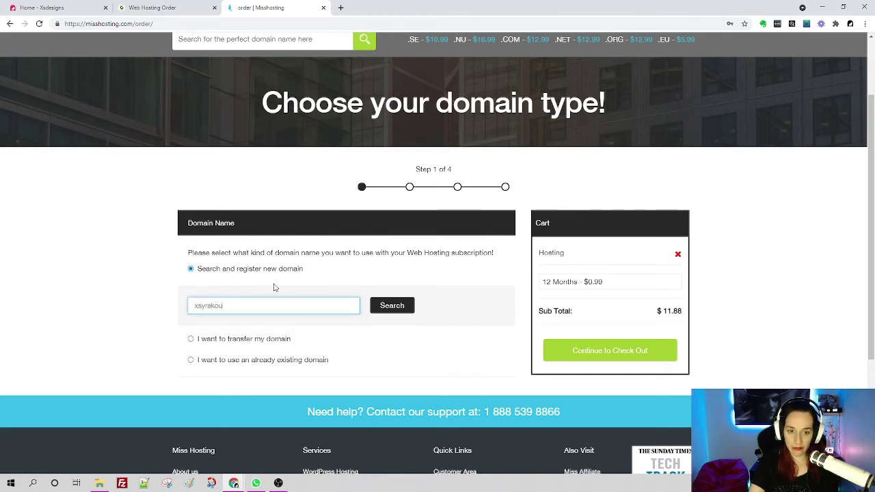
pyautogui.write('.com')
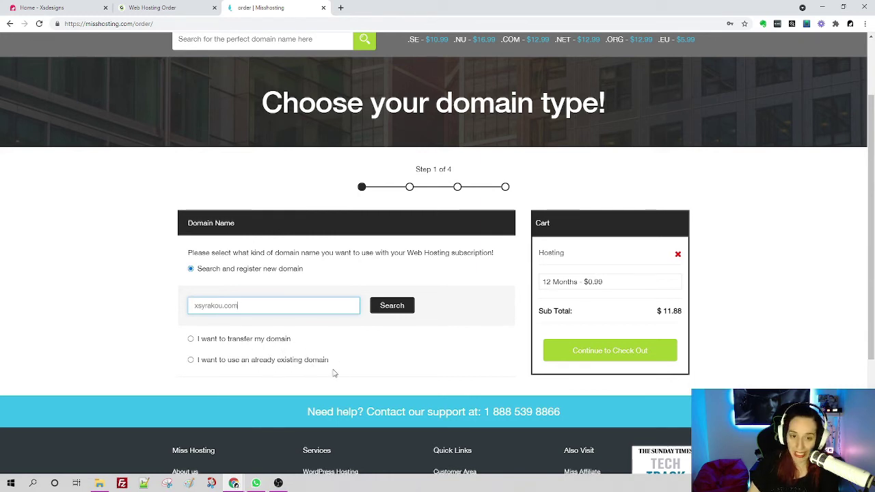
pyautogui.click(392, 307)
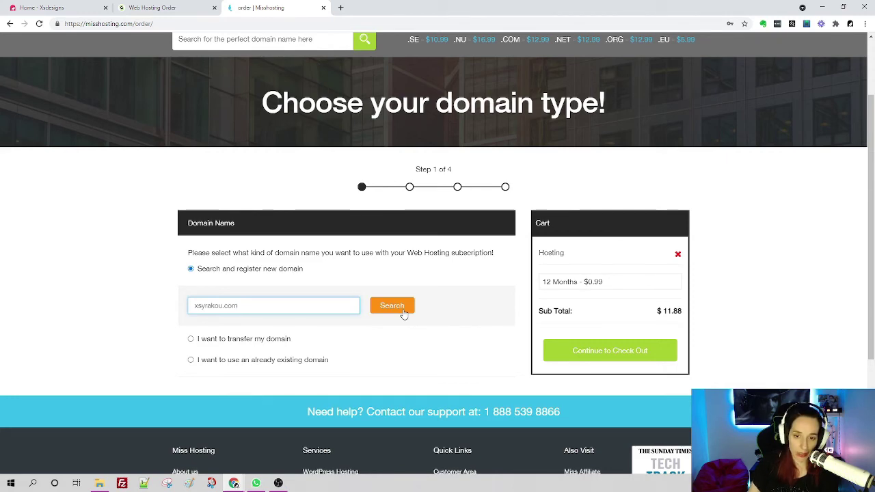
pyautogui.click(405, 314)
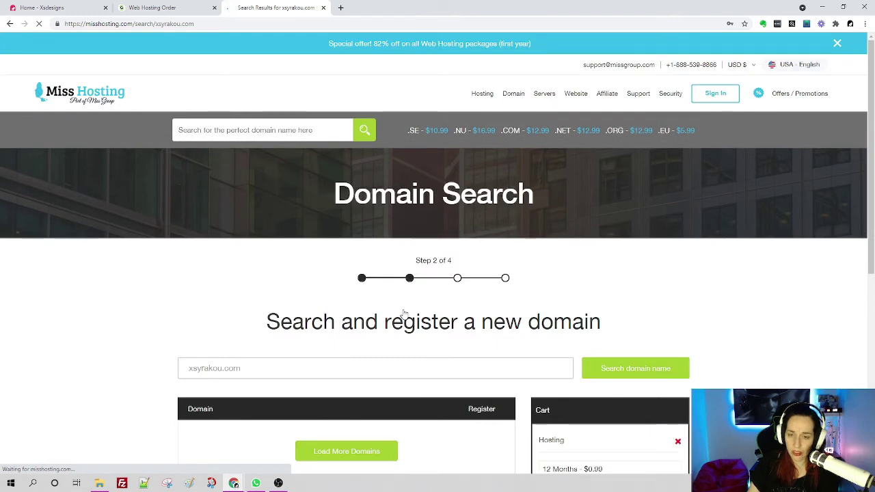
# Step: Buy the available .com domain and continue to checkout, totalling $24.87
pyautogui.scroll(-2, 515, 303)
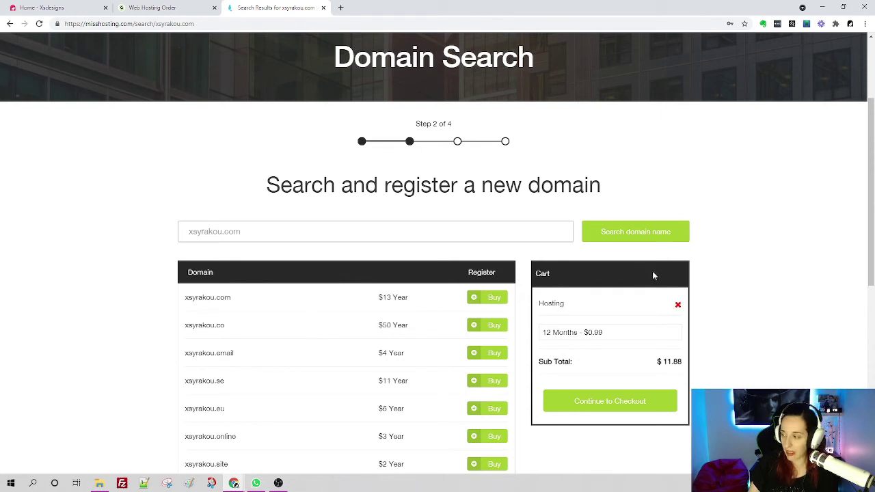
pyautogui.scroll(-2, 402, 335)
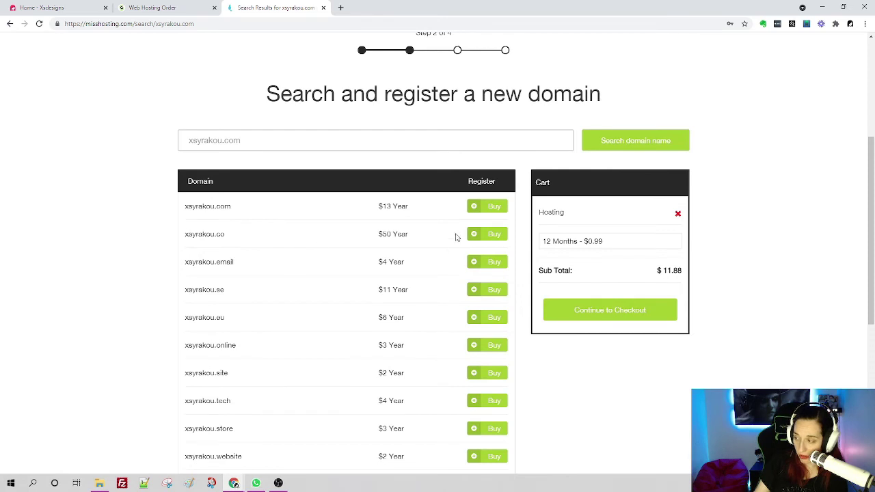
pyautogui.click(492, 208)
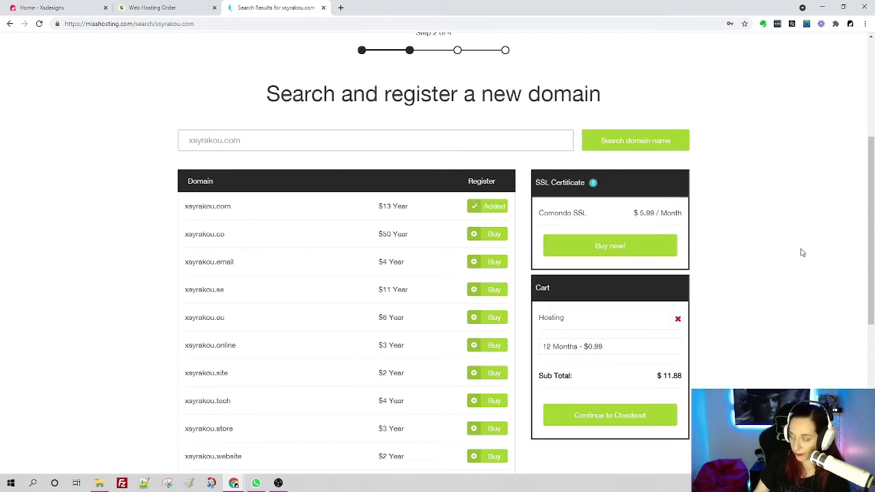
pyautogui.scroll(-3, 793, 251)
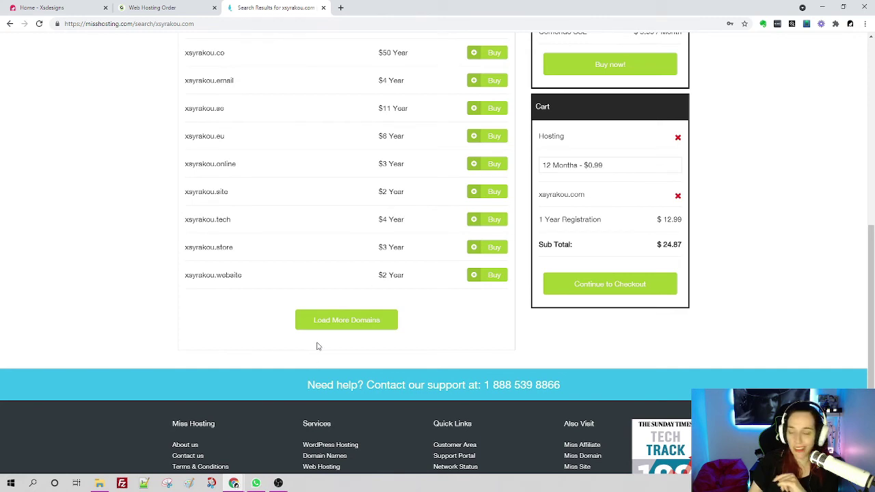
pyautogui.click(636, 292)
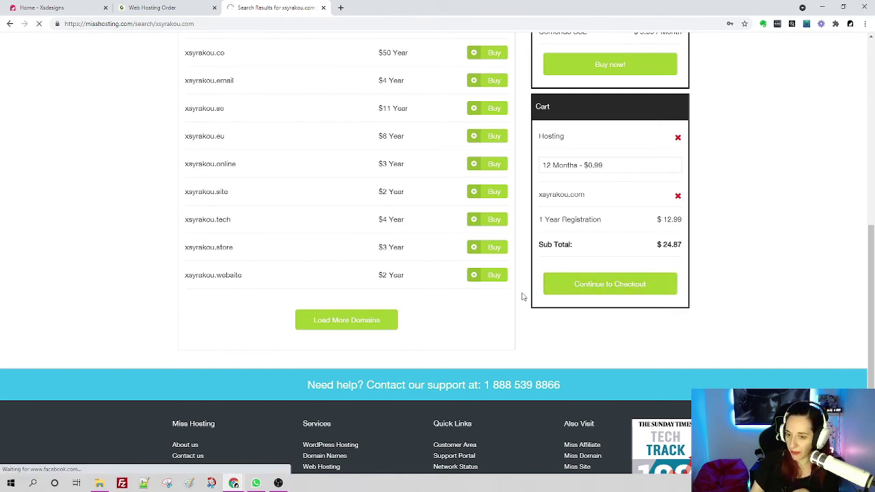
pyautogui.scroll(-3, 508, 303)
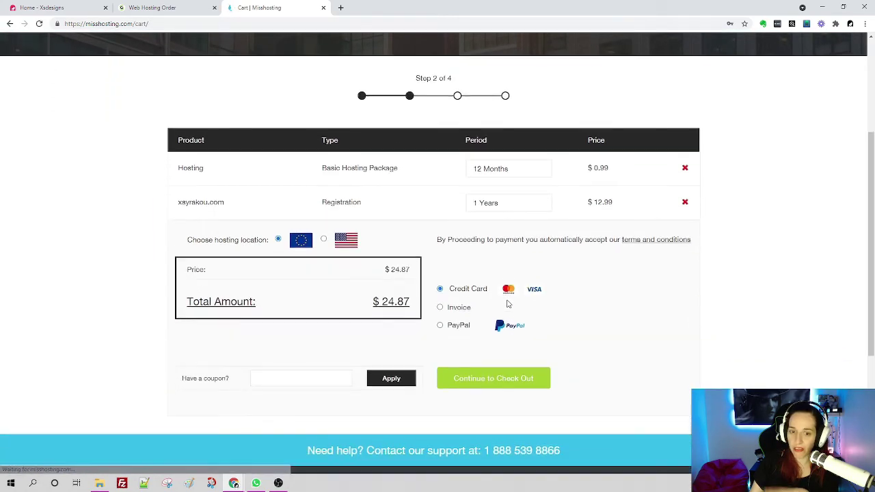